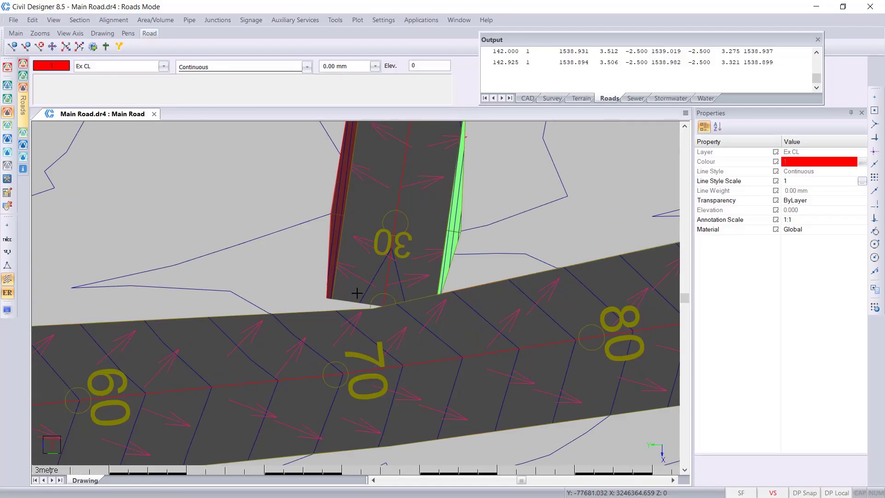
pyautogui.scroll(-2, 356, 292)
pyautogui.scroll(-2, 358, 296)
pyautogui.scroll(2, 356, 292)
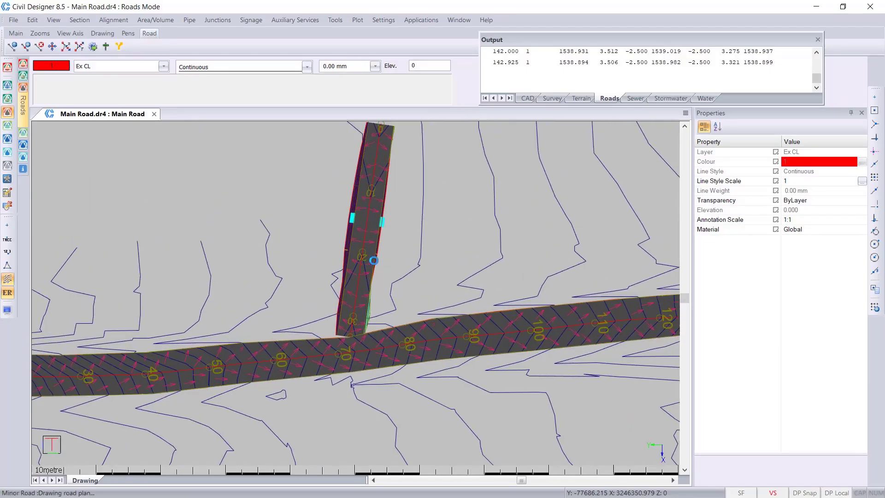
pyautogui.scroll(-1, 348, 302)
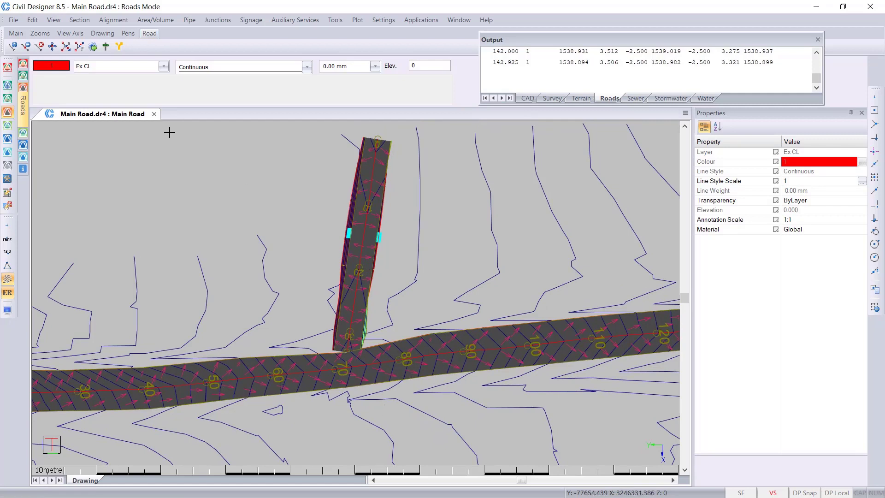
# Make the minor road current and review its PI0–PI1 horizontal alignment table.
pyautogui.click(369, 178)
pyautogui.click(113, 20)
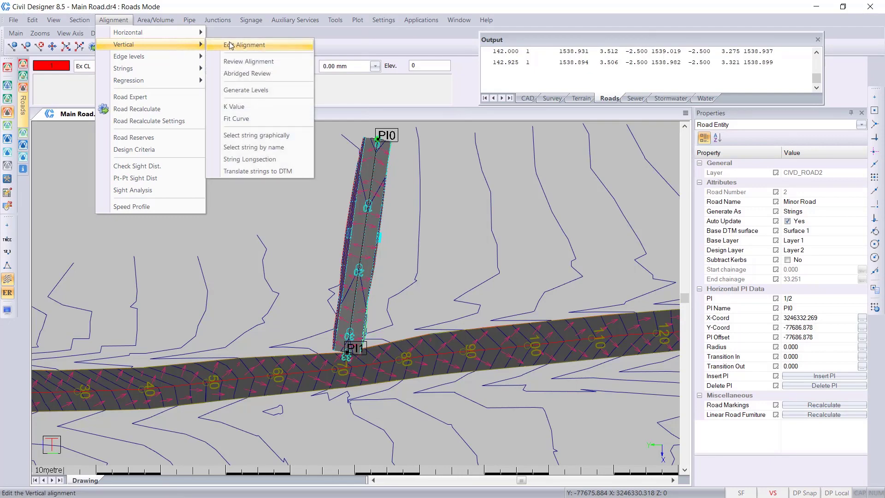
pyautogui.moveTo(128, 56)
pyautogui.moveTo(131, 32)
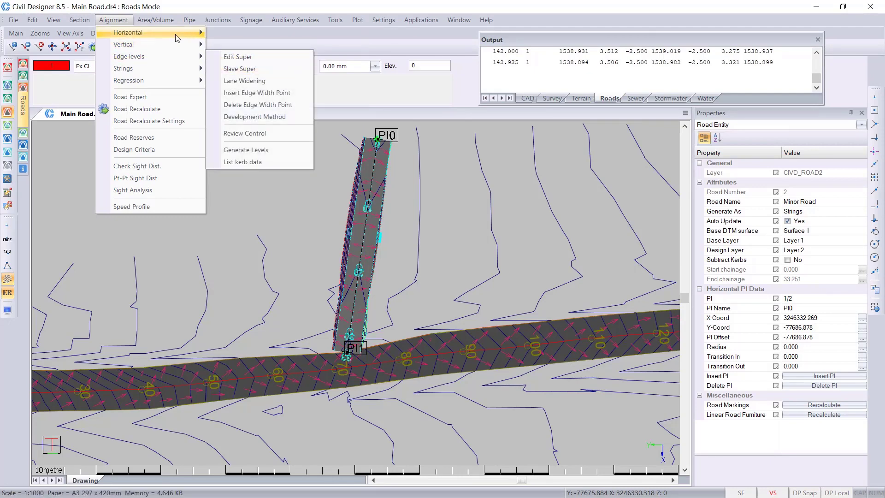
pyautogui.click(247, 33)
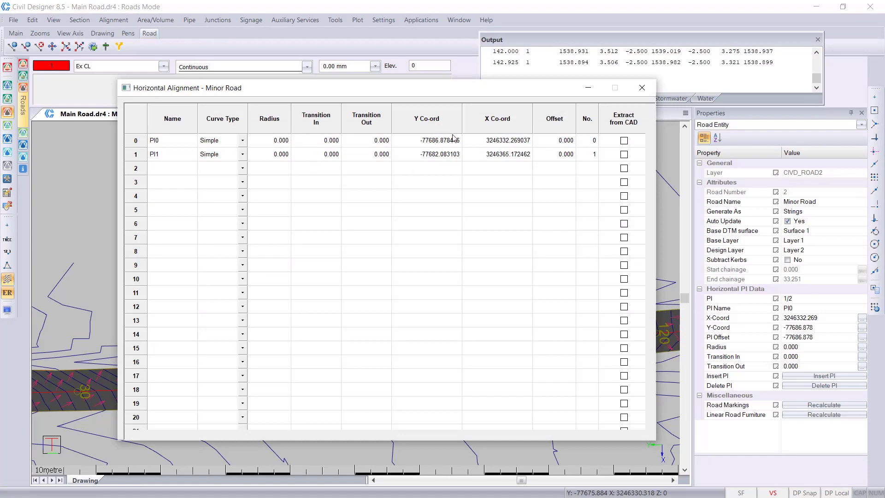
pyautogui.click(642, 88)
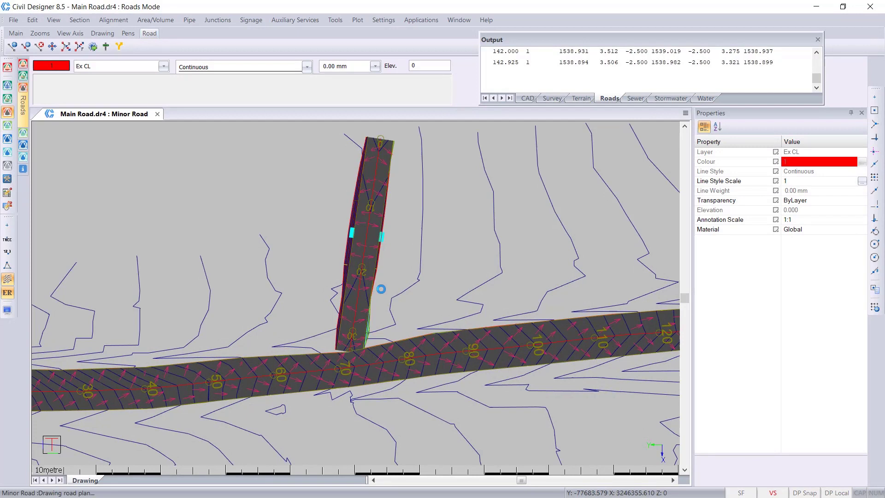
# Start a junction with Minor Road as intersecting road and Main Road as main road.
pyautogui.click(218, 19)
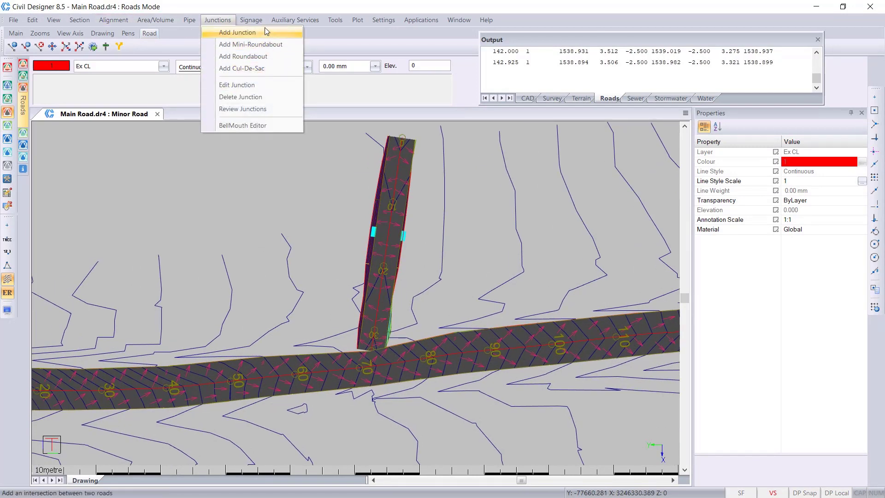
pyautogui.click(267, 32)
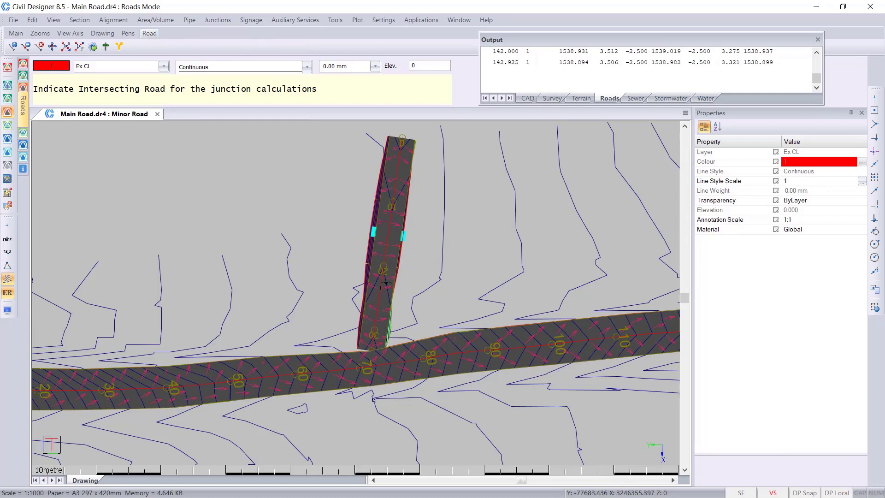
pyautogui.click(379, 302)
pyautogui.click(264, 379)
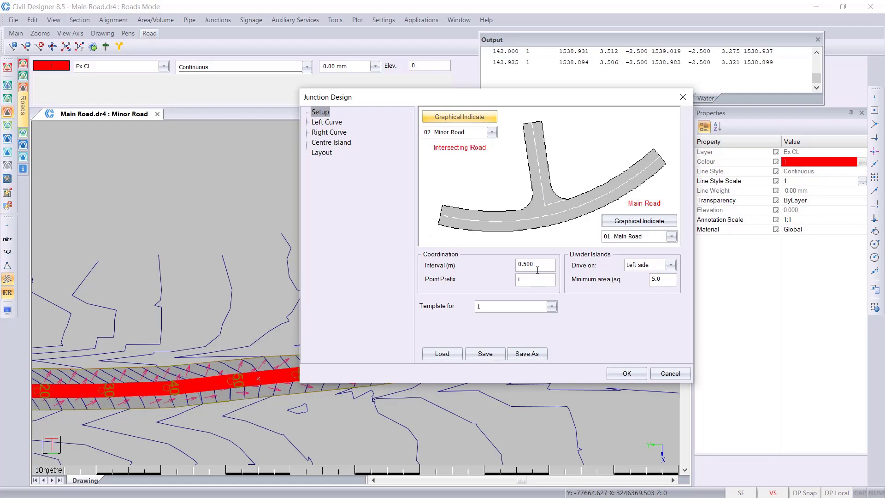
# Show the left bellmouth curve settings with its 12.000 centre radius.
pyautogui.moveTo(537, 269); pyautogui.dragTo(511, 263)
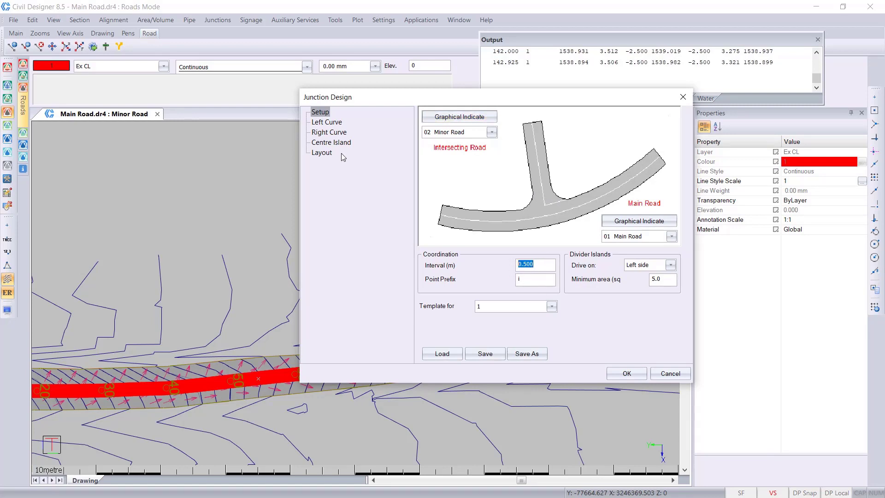
pyautogui.click(326, 122)
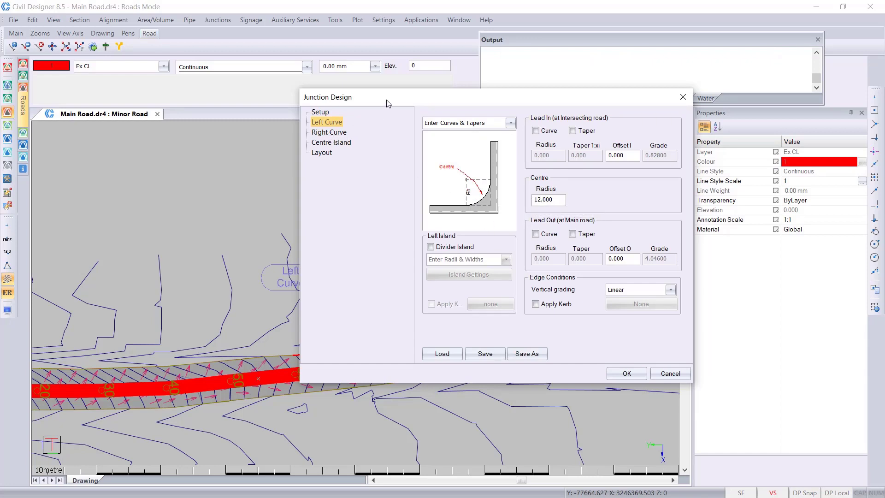
# Preview both bellmouths and check the right curve's 10.000 radius and S-Curve grading.
pyautogui.moveTo(387, 103)
pyautogui.mouseDown()
pyautogui.moveTo(558, 99)
pyautogui.moveTo(584, 106)
pyautogui.mouseUp()
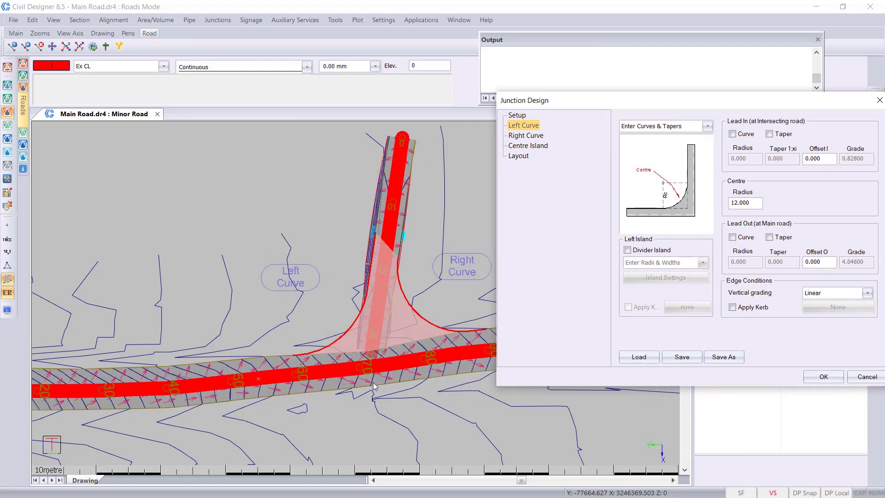
pyautogui.click(536, 136)
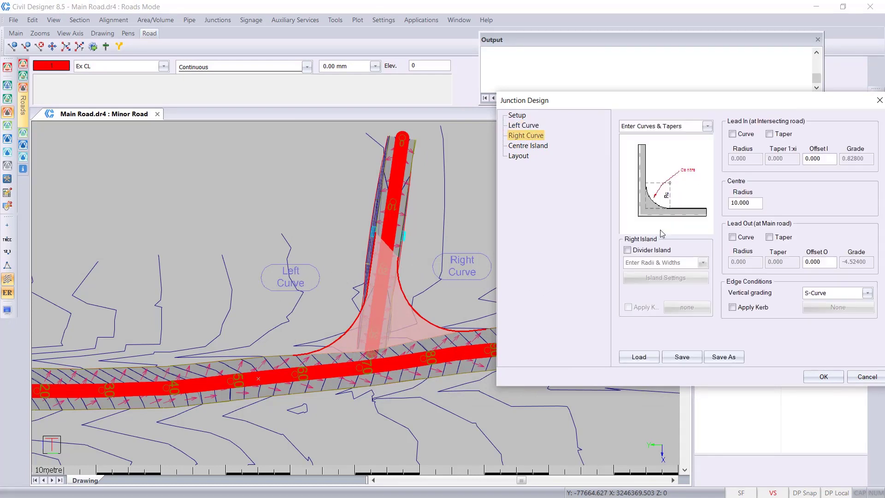
pyautogui.moveTo(648, 105)
pyautogui.mouseDown()
pyautogui.moveTo(577, 90)
pyautogui.moveTo(614, 73)
pyautogui.mouseUp()
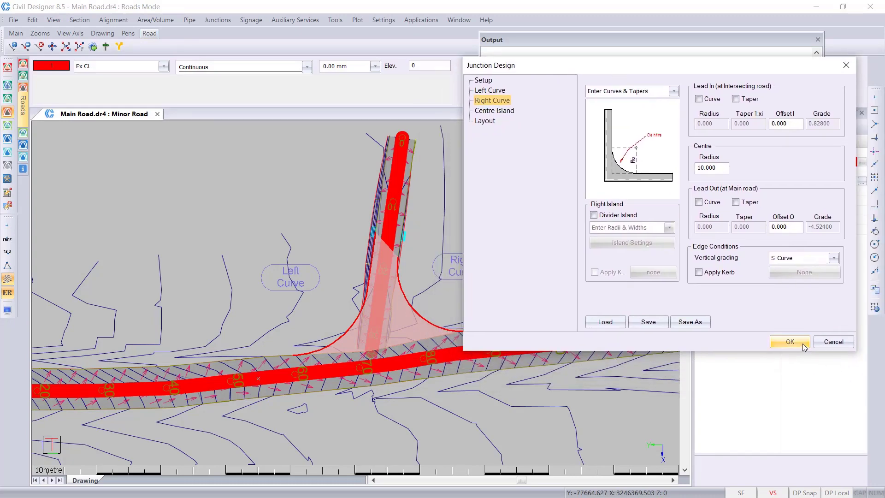